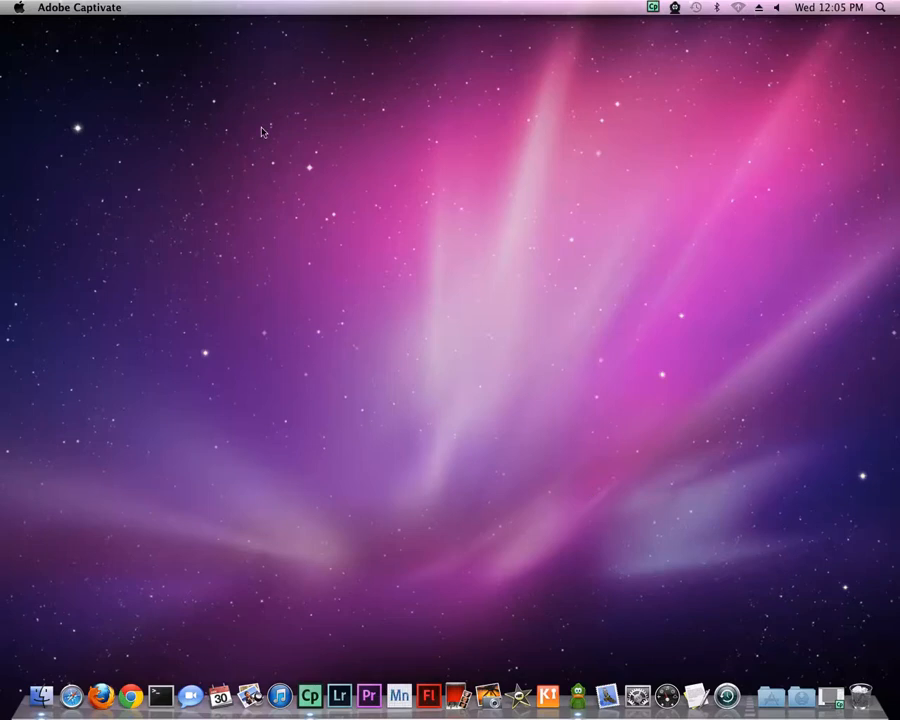
# Step: Bring up About This Mac from the Apple menu, showing Mac OS X 10.6.8
pyautogui.click(19, 8)
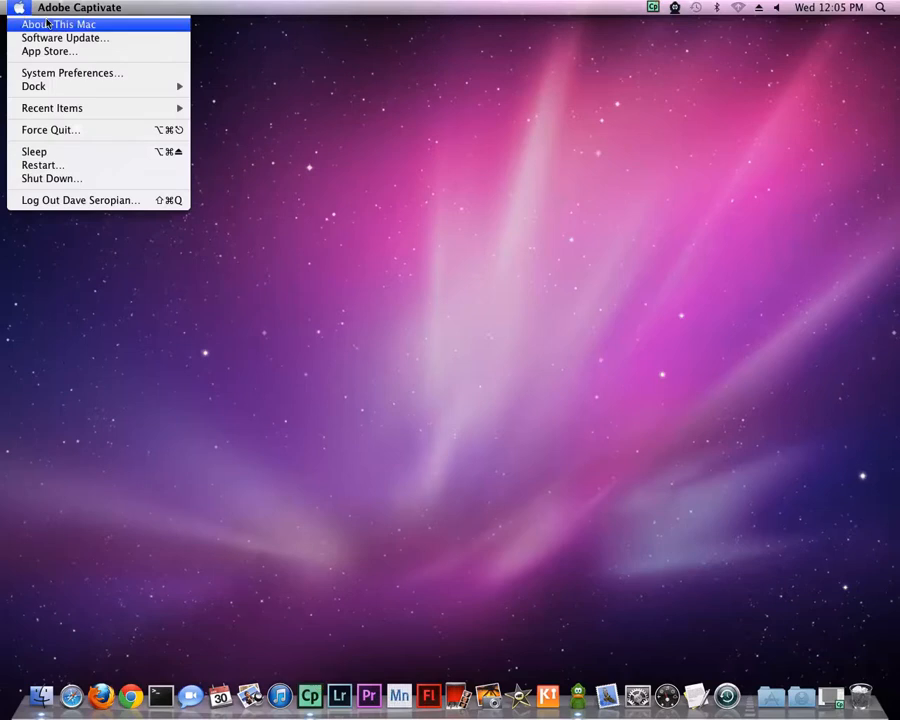
pyautogui.click(105, 27)
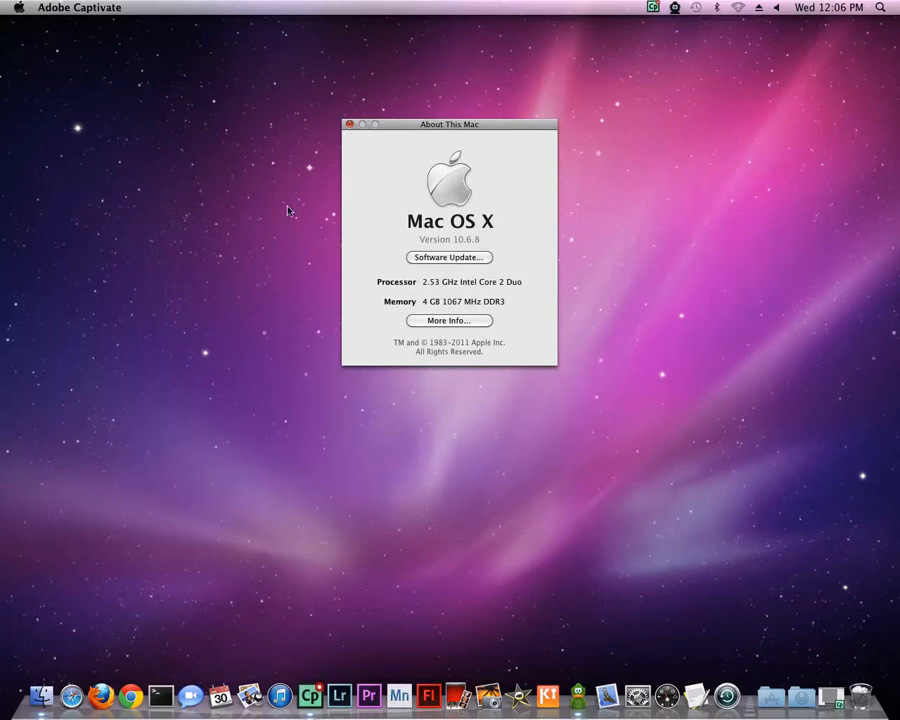
# Step: Launch Safari, search 'uninstall flash player' and reach Adobe's Uninstall Flash Player Mac OS page
pyautogui.press('super+w')
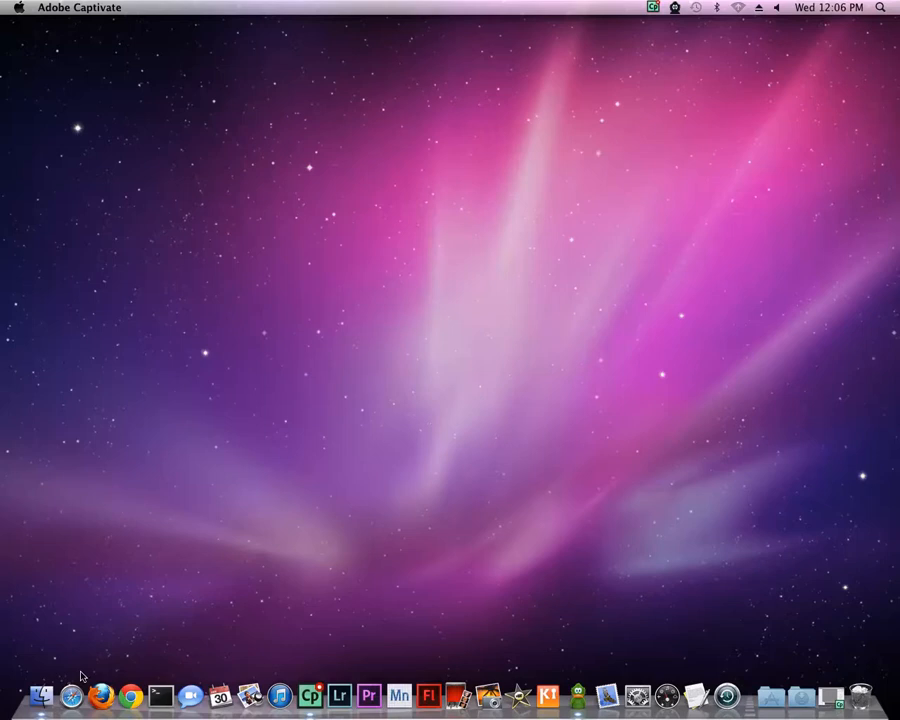
pyautogui.click(72, 695)
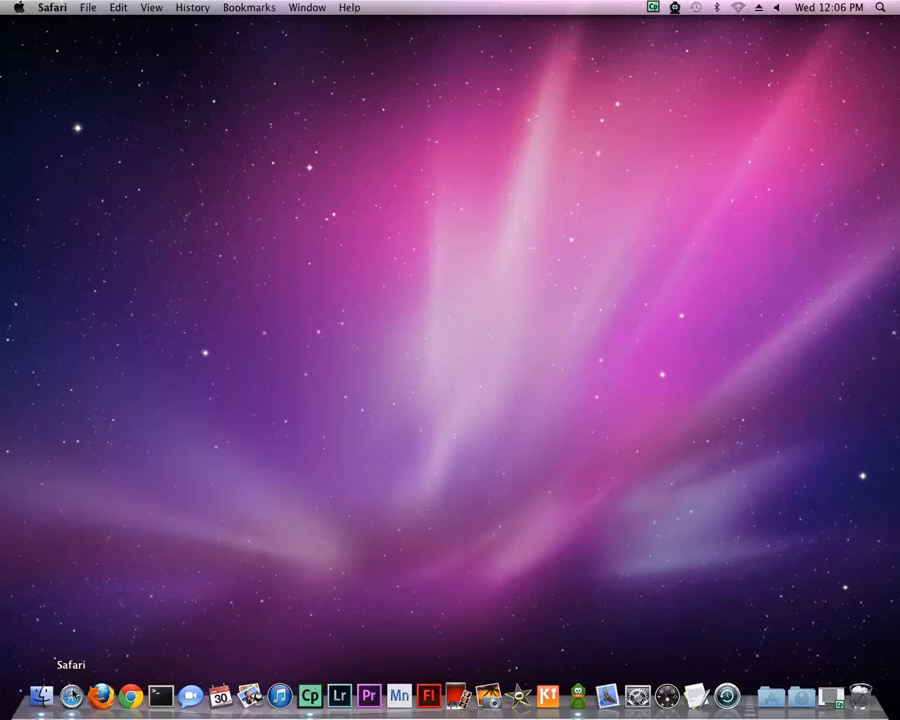
pyautogui.click(800, 40)
pyautogui.write('uni')
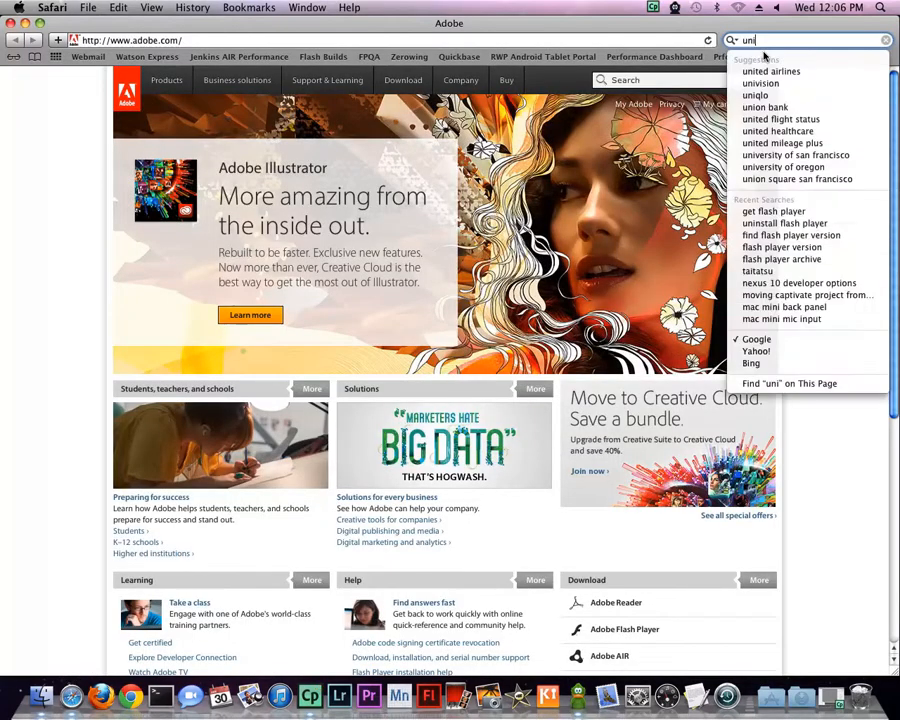
pyautogui.write('nstall flash p')
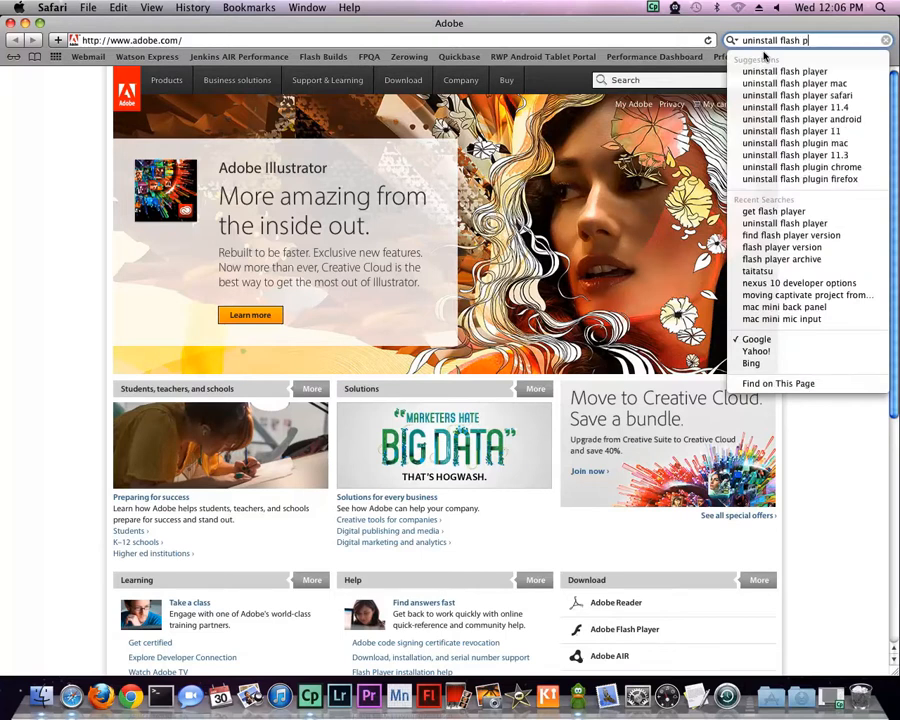
pyautogui.write('layer')
pyautogui.press('Return')
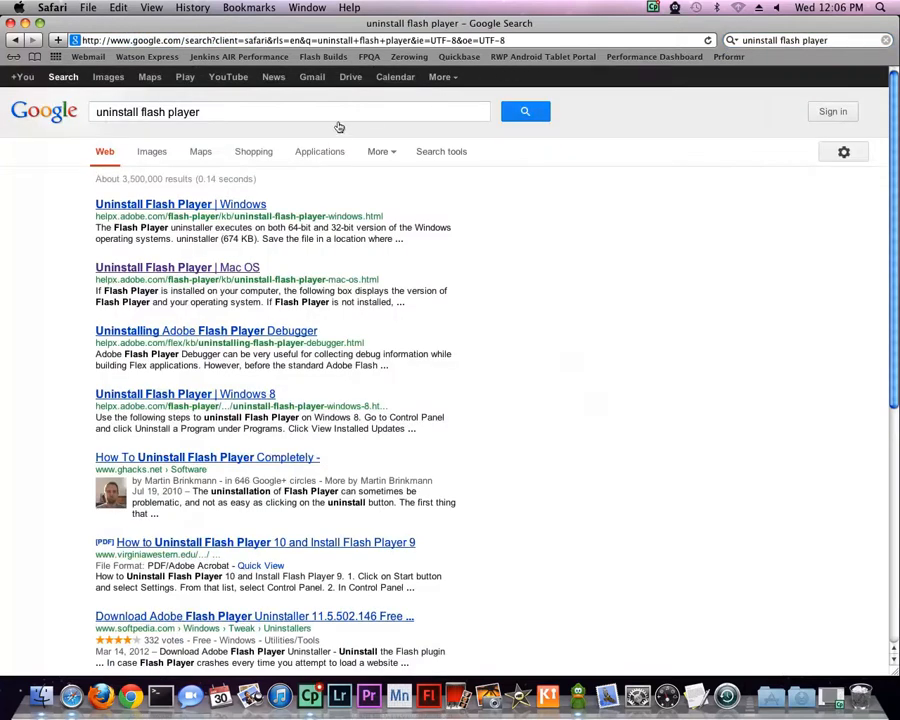
pyautogui.moveTo(177, 268)
pyautogui.click(247, 266)
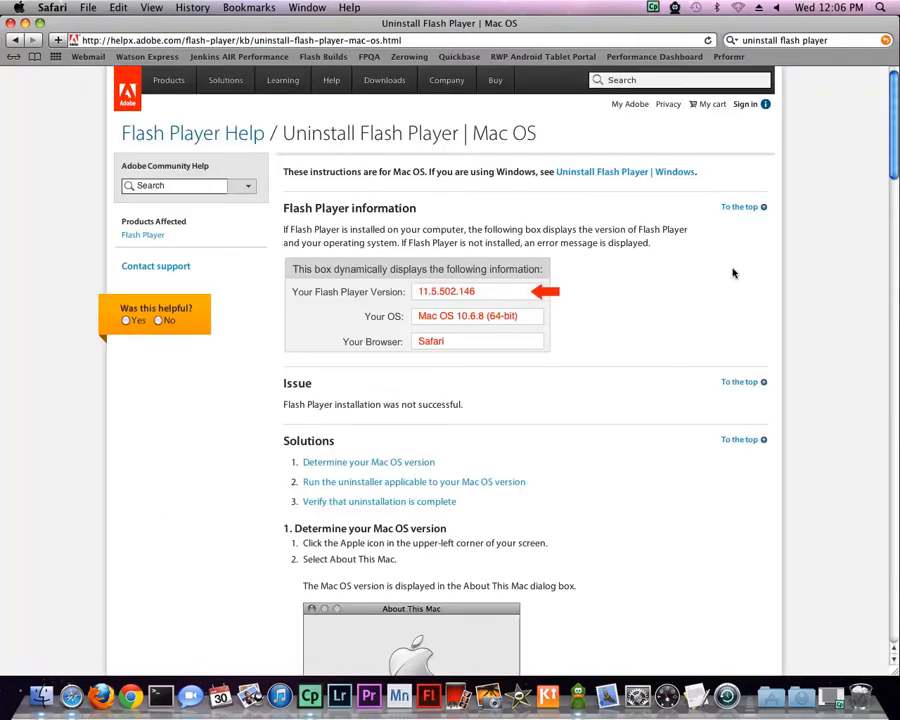
pyautogui.scroll(-1, 733, 273)
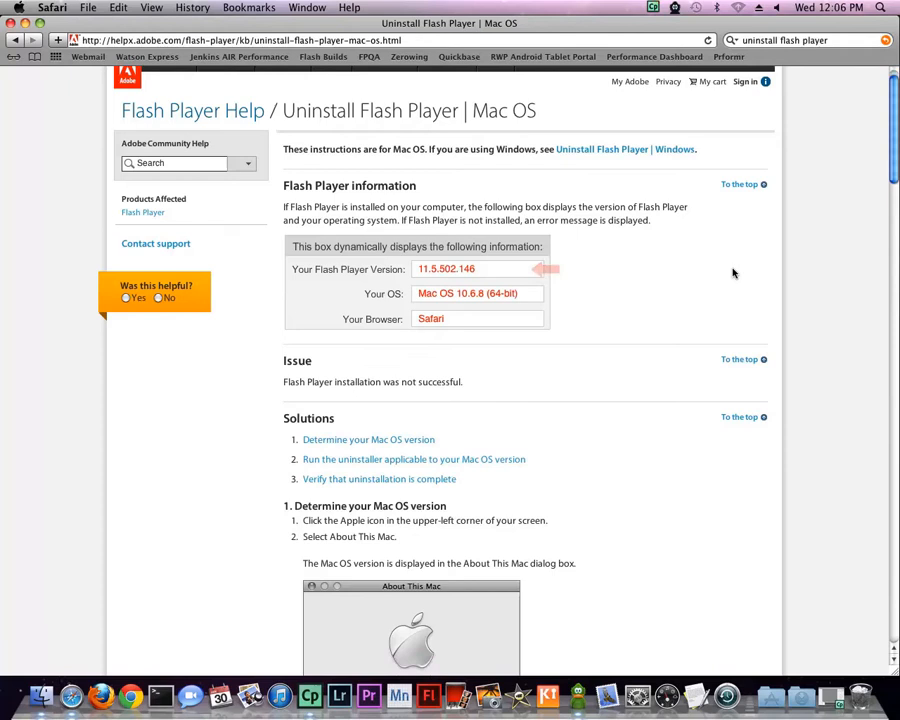
pyautogui.scroll(-2, 733, 273)
pyautogui.scroll(-2, 733, 273)
pyautogui.scroll(-2, 733, 273)
pyautogui.scroll(-2, 733, 273)
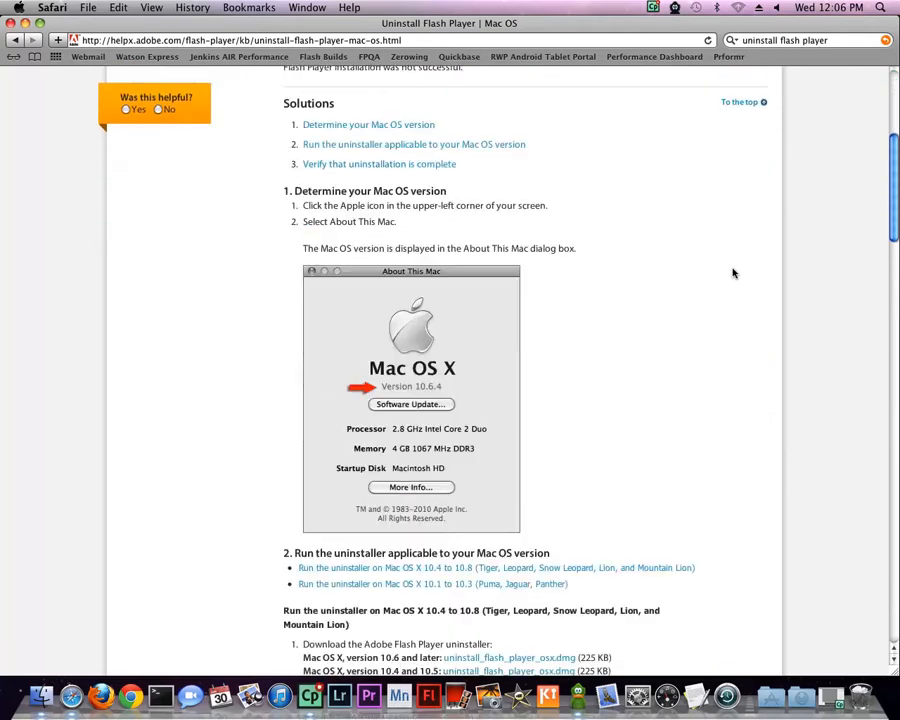
pyautogui.scroll(-2, 733, 273)
pyautogui.scroll(-1, 733, 273)
pyautogui.scroll(-1, 733, 273)
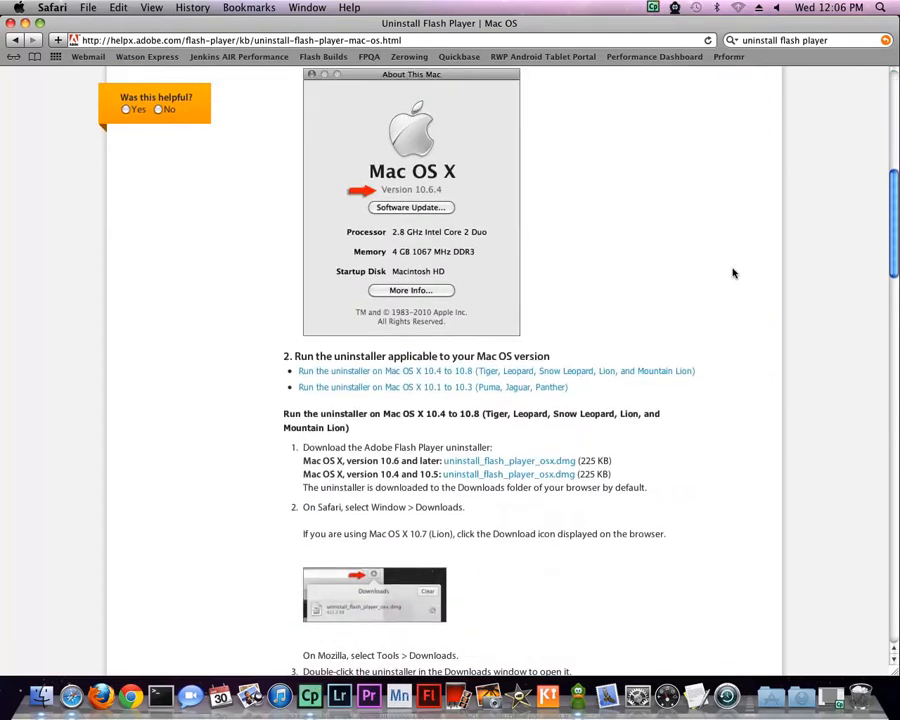
pyautogui.scroll(-1, 733, 273)
pyautogui.scroll(-2, 733, 273)
pyautogui.scroll(-2, 733, 273)
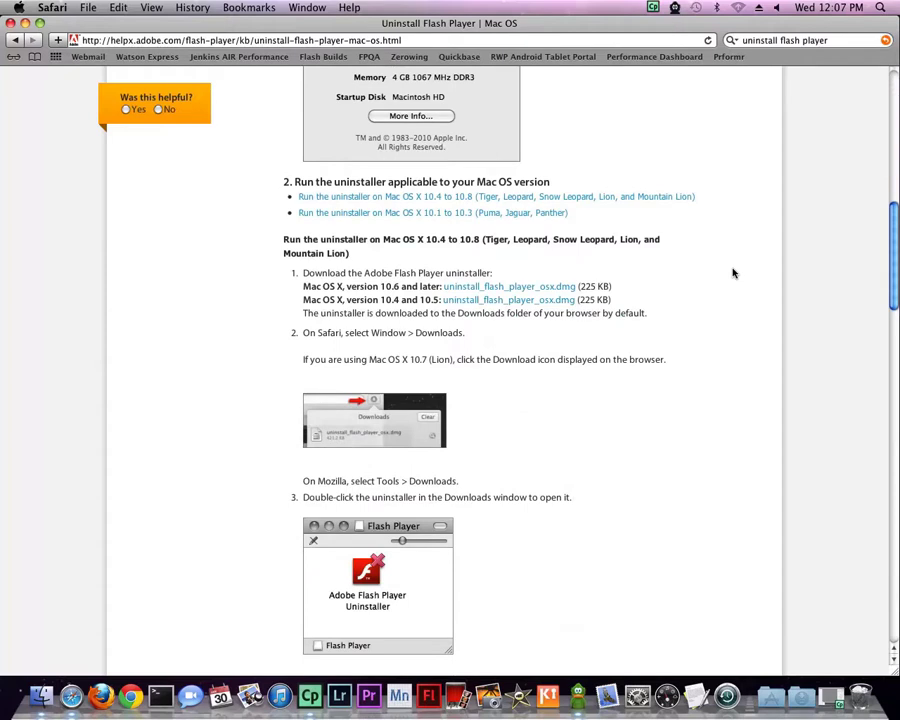
# Step: Download uninstall_flash_player_osx.dmg, mount it and launch the Adobe Flash Player Uninstaller
pyautogui.click(563, 289)
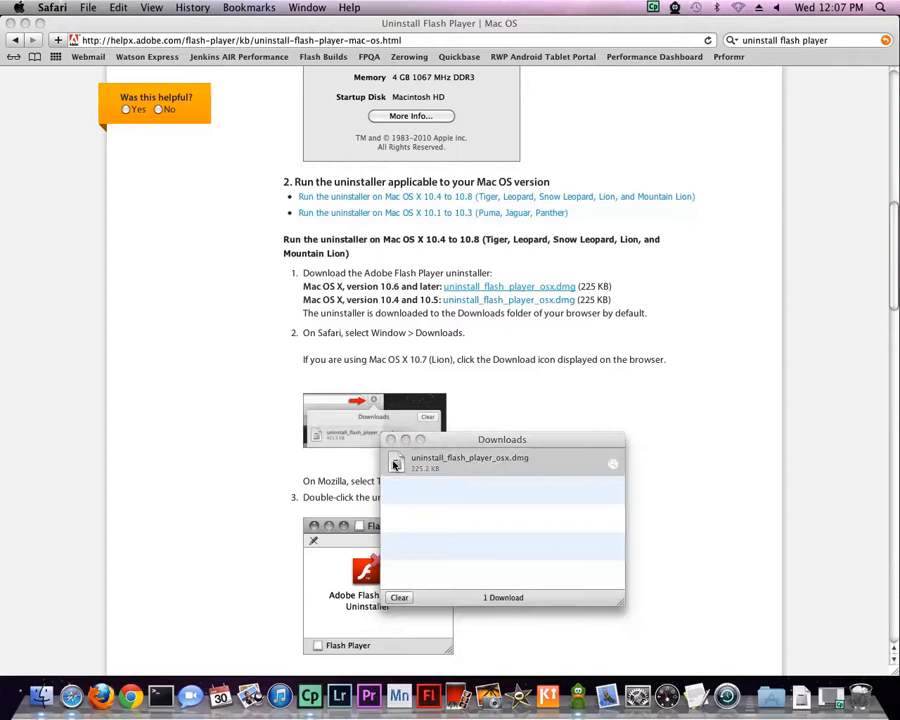
pyautogui.doubleClick(395, 463)
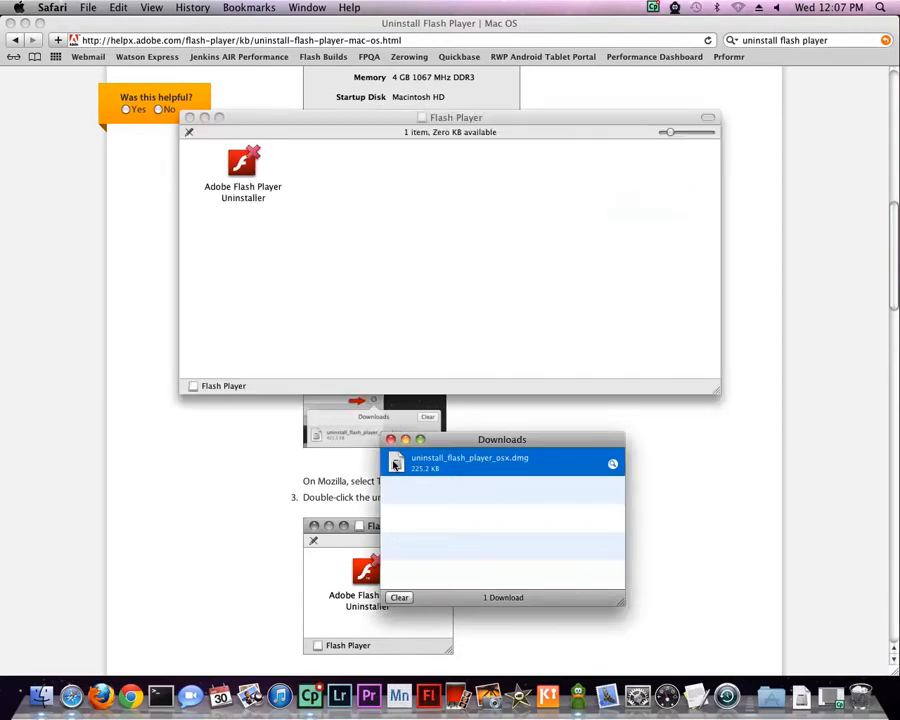
pyautogui.doubleClick(243, 160)
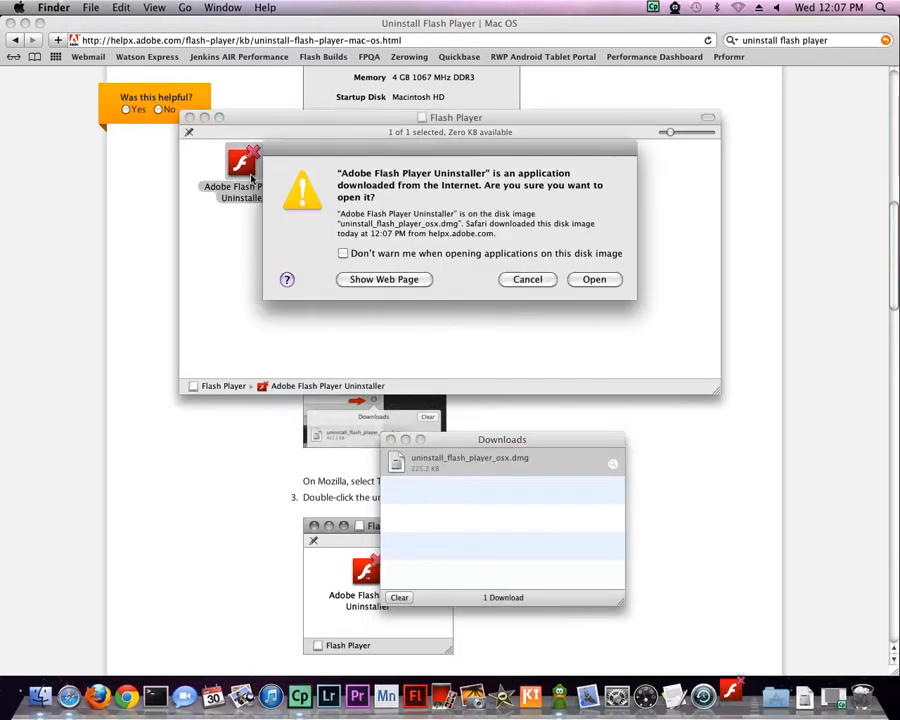
# Step: Confirm the uninstaller, start UNINSTALL and authorise it with the admin password
pyautogui.click(612, 280)
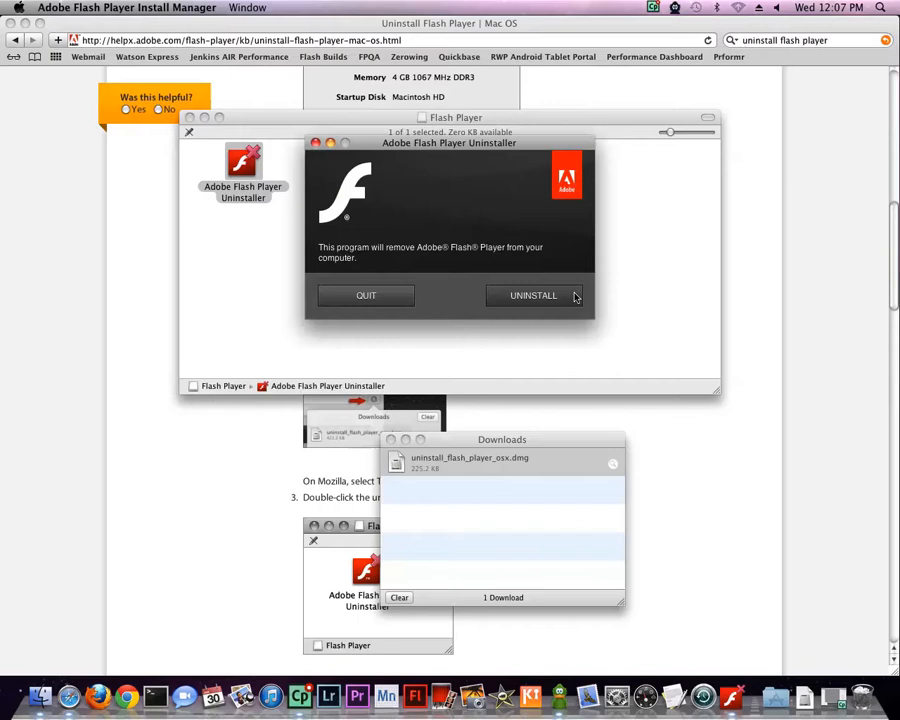
pyautogui.click(575, 295)
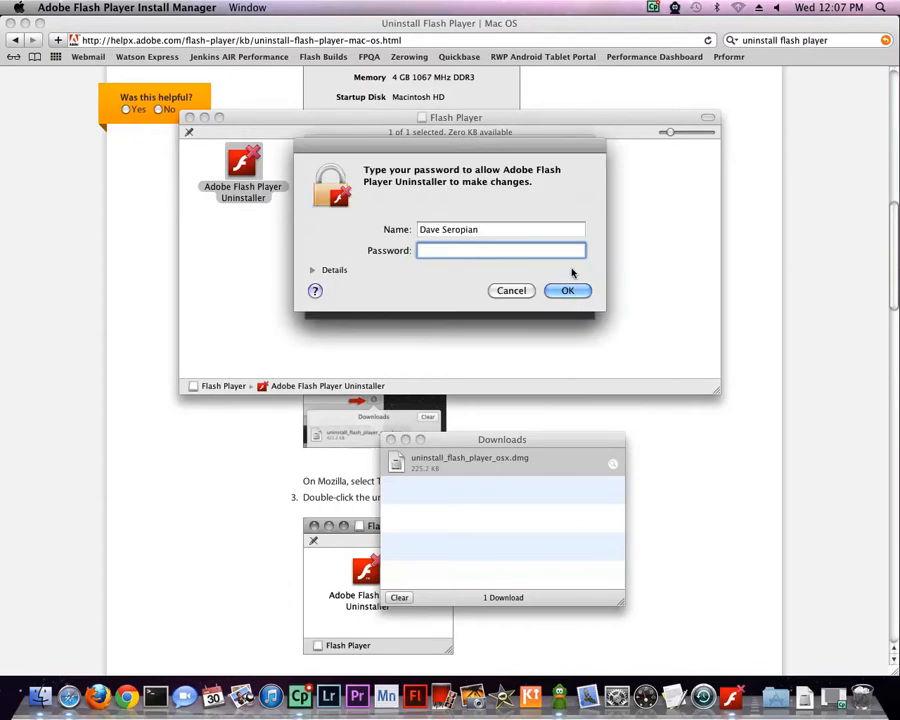
pyautogui.write('•••••')
pyautogui.write('•')
pyautogui.press('Return')
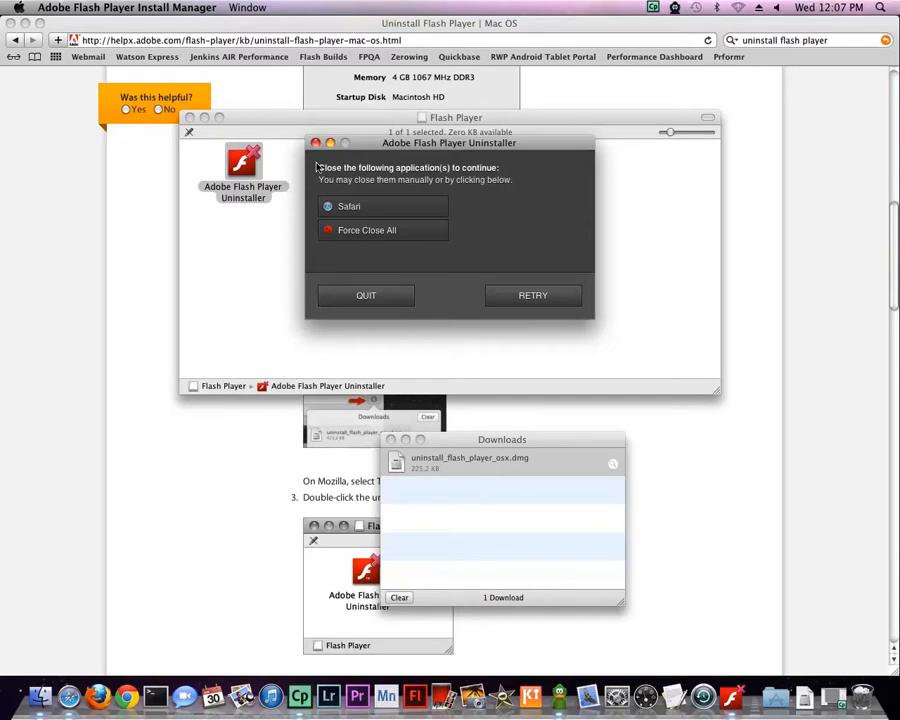
# Step: Quit Safari and retry so the uninstaller removes Flash Player from the system
pyautogui.click(200, 20)
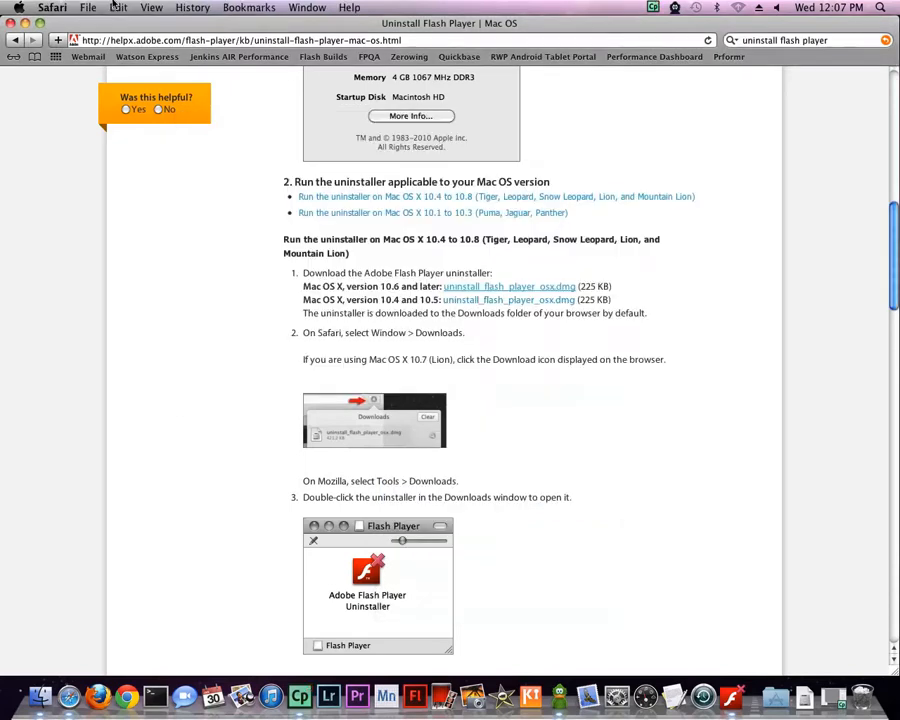
pyautogui.click(50, 7)
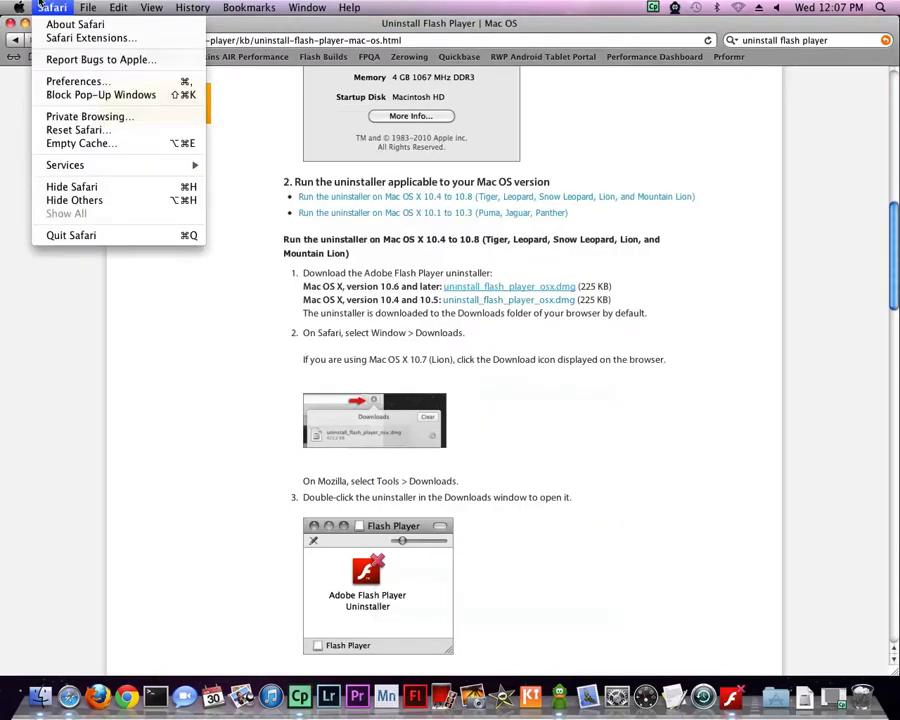
pyautogui.click(71, 235)
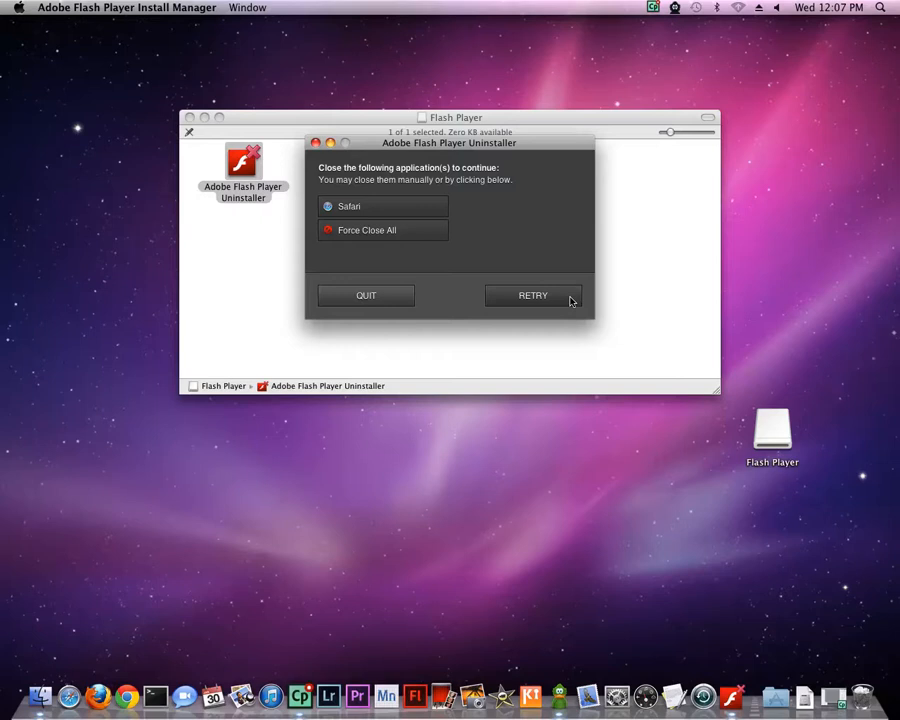
pyautogui.click(570, 299)
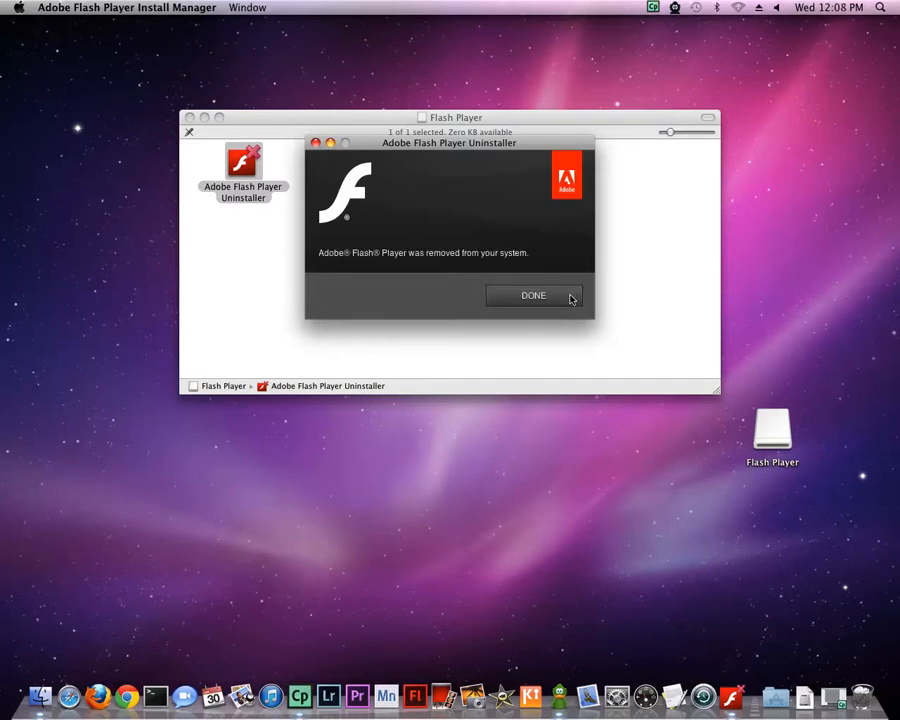
# Step: Finish the uninstaller, close the disk image window and relaunch Safari
pyautogui.click(571, 300)
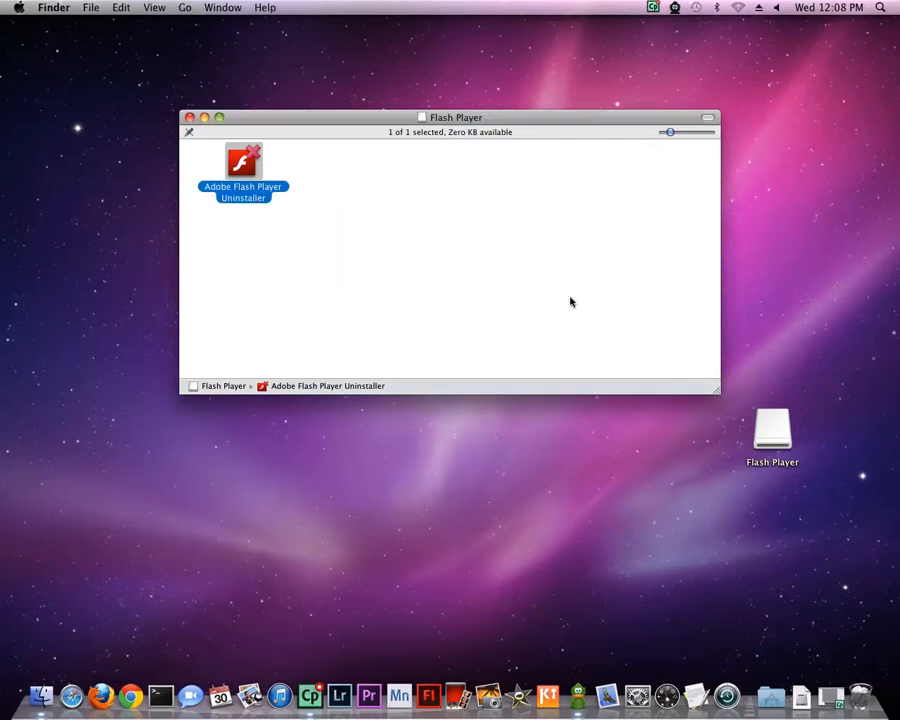
pyautogui.click(188, 117)
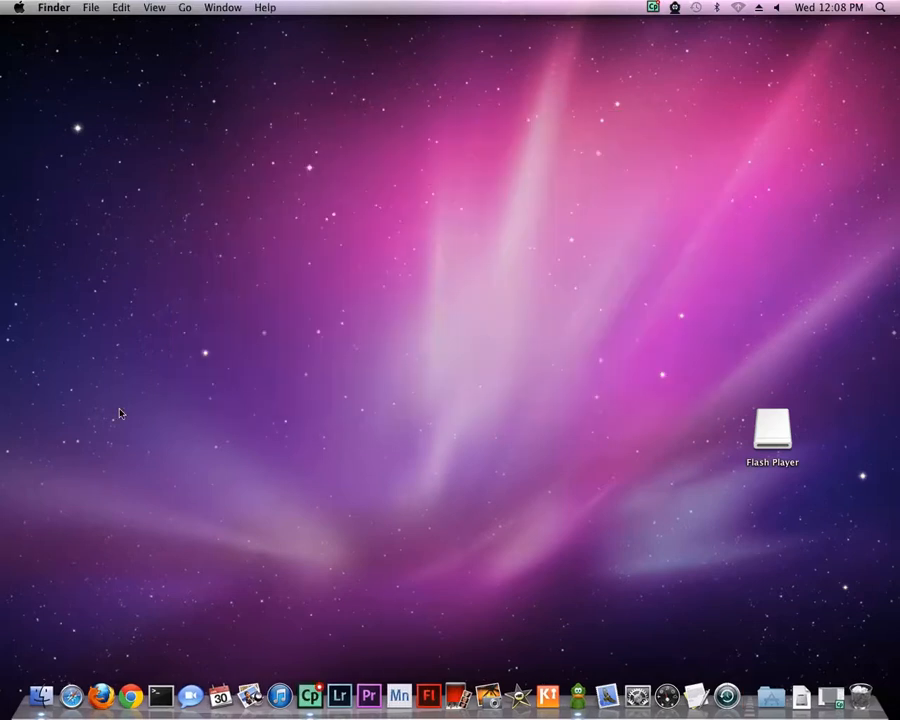
pyautogui.click(71, 695)
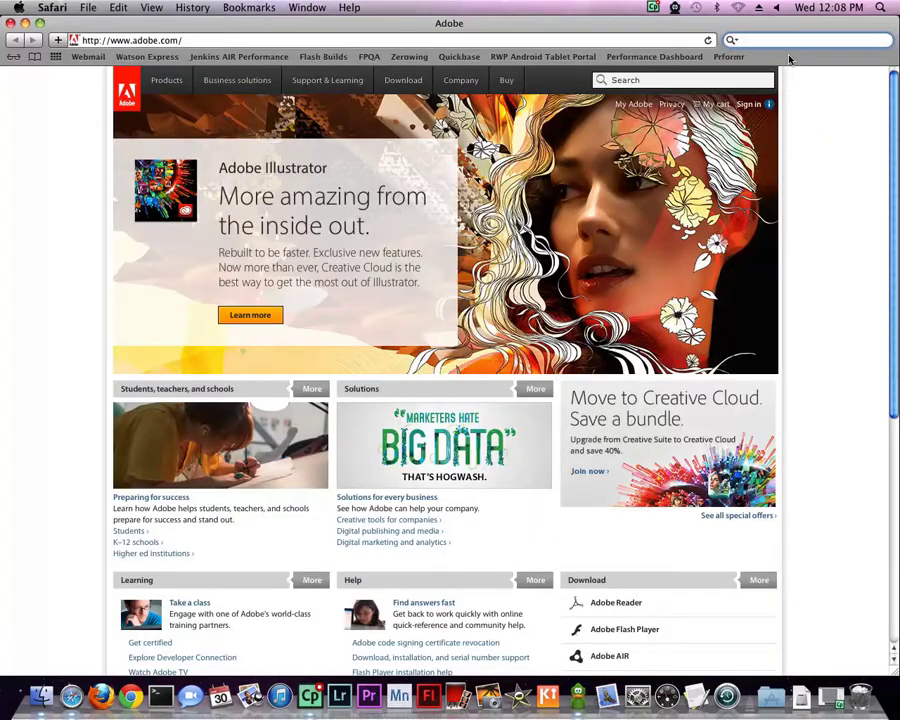
# Step: Run a web search for 'flash player archive', correcting the typo first
pyautogui.click(800, 40)
pyautogui.write('flahs')
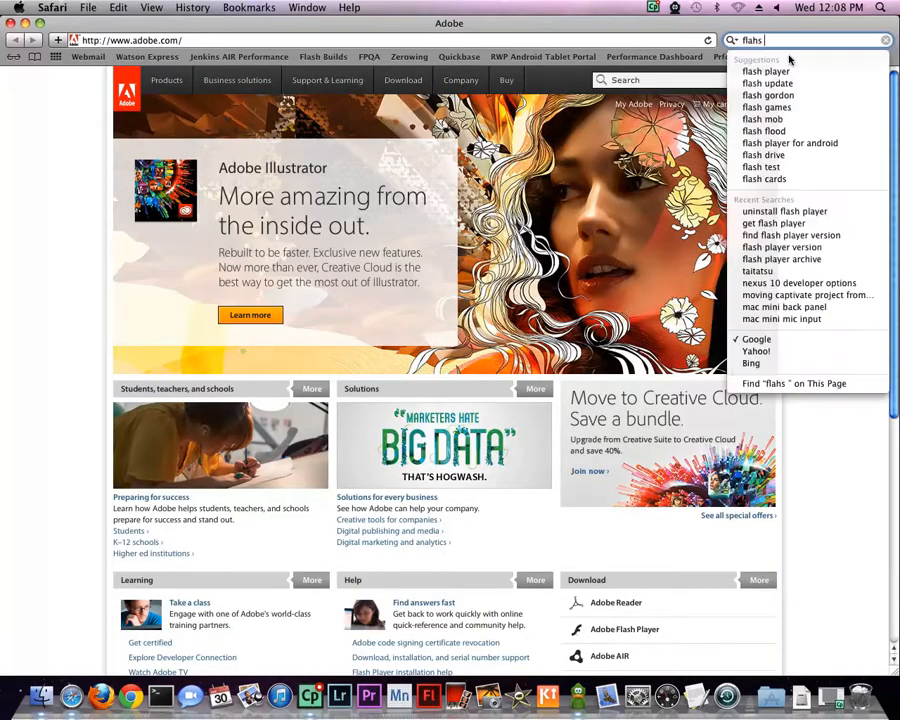
pyautogui.press('BackSpace')
pyautogui.press('BackSpace')
pyautogui.press('BackSpace')
pyautogui.write('ash pl')
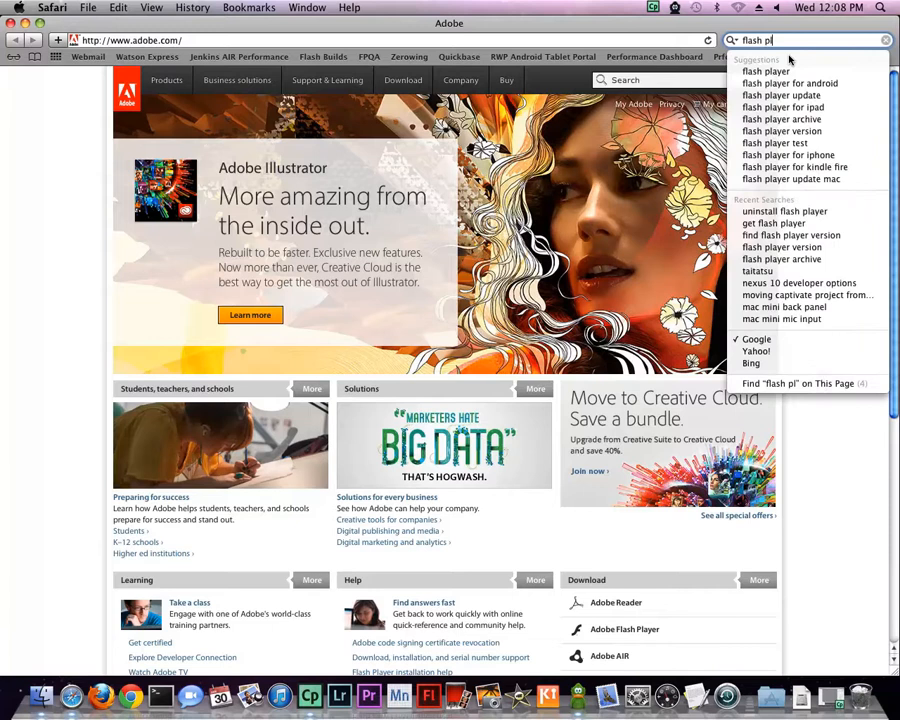
pyautogui.write('ayer archive')
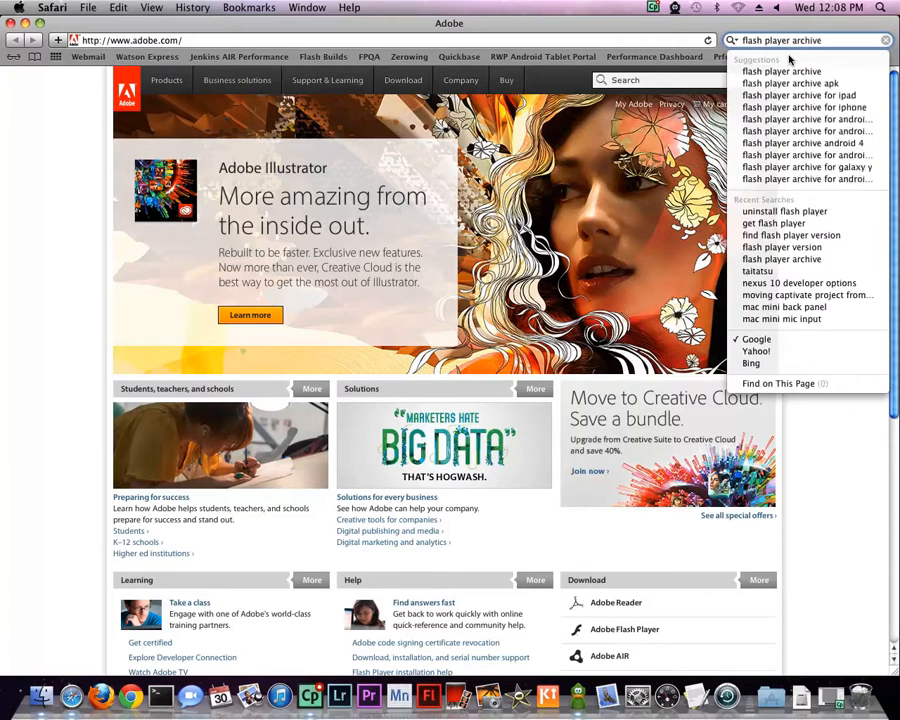
pyautogui.press('Return')
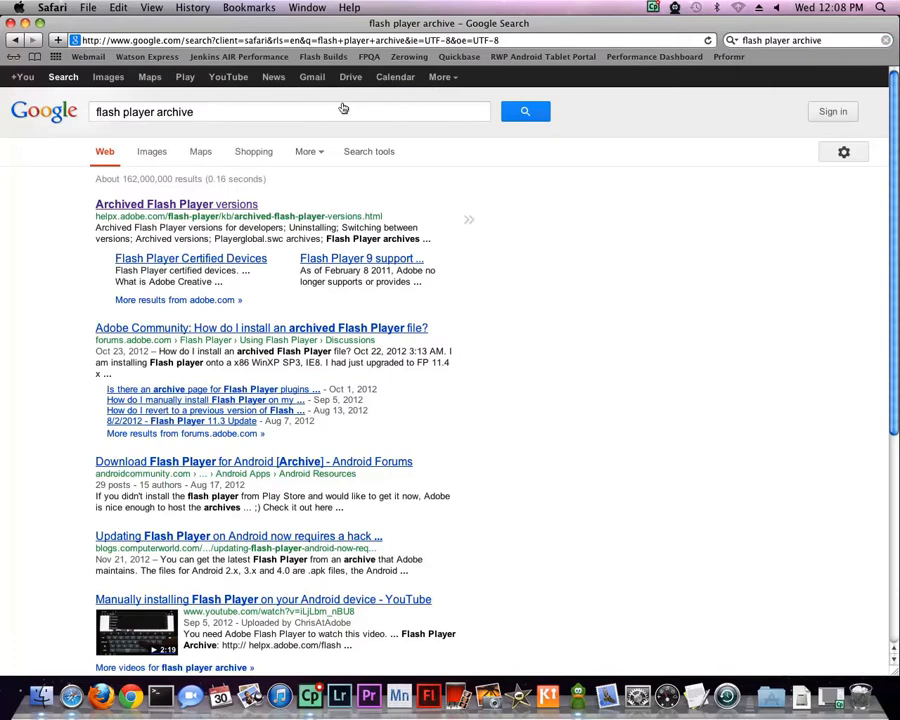
# Step: Reach Adobe's Archived Flash Player versions page and download the 10.3.183.50 archive
pyautogui.click(247, 205)
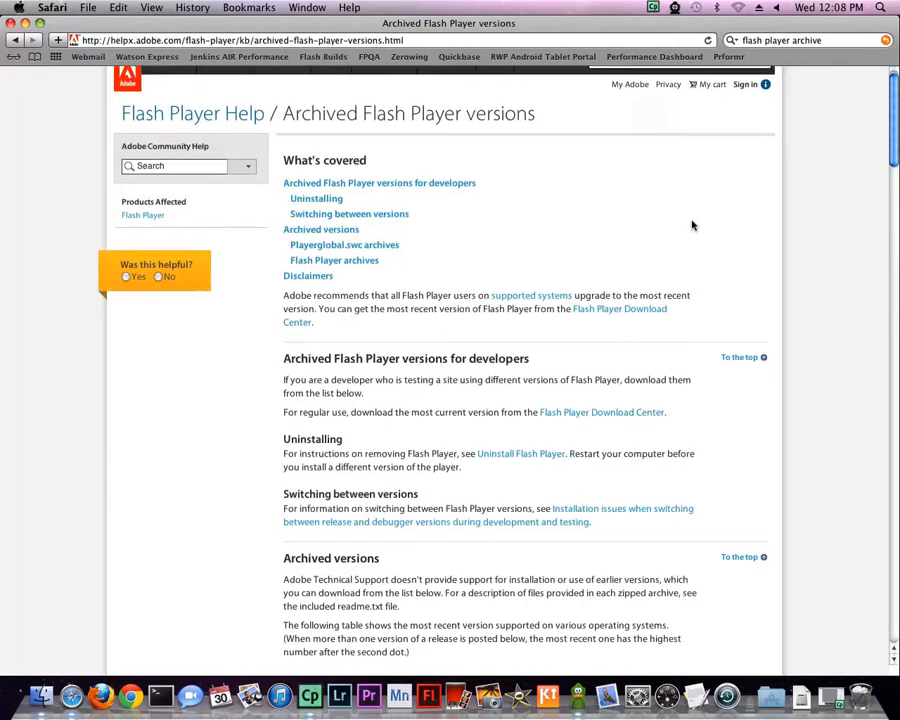
pyautogui.scroll(-5, 692, 224)
pyautogui.scroll(-5, 692, 224)
pyautogui.scroll(-3, 692, 224)
pyautogui.scroll(-4, 692, 224)
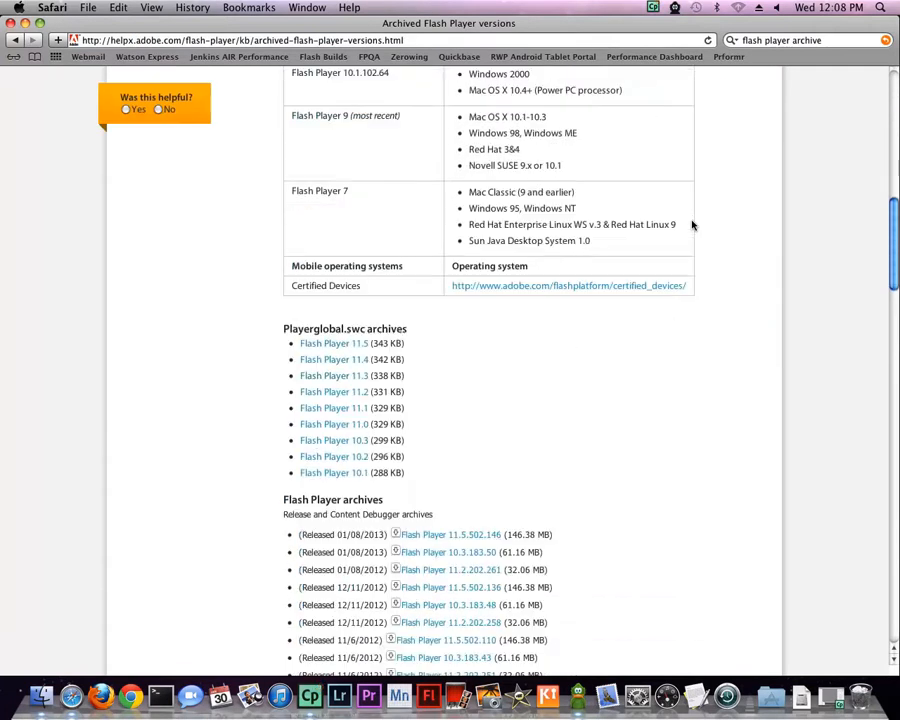
pyautogui.scroll(-4, 692, 224)
pyautogui.scroll(-4, 692, 224)
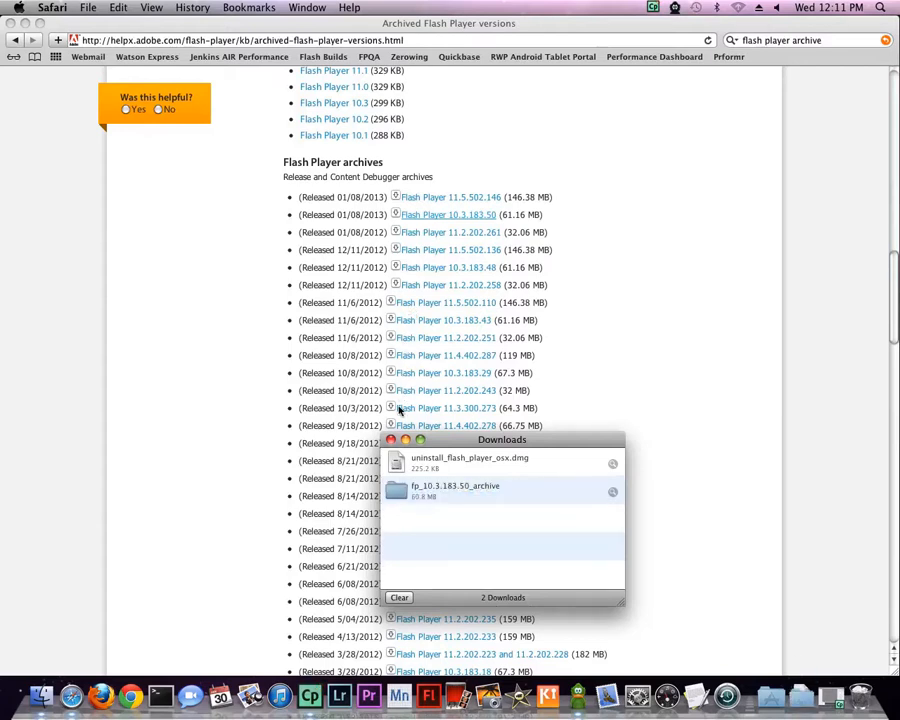
# Step: Show the fp_10.3.183.50_archive folder in Finder and quit Safari
pyautogui.doubleClick(397, 491)
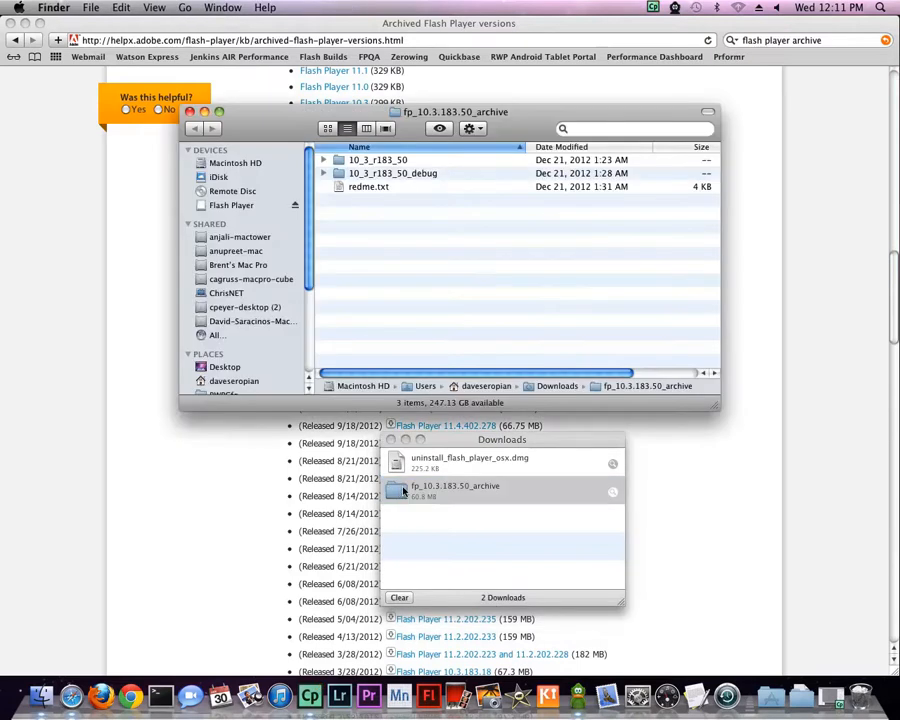
pyautogui.click(53, 145)
pyautogui.click(53, 8)
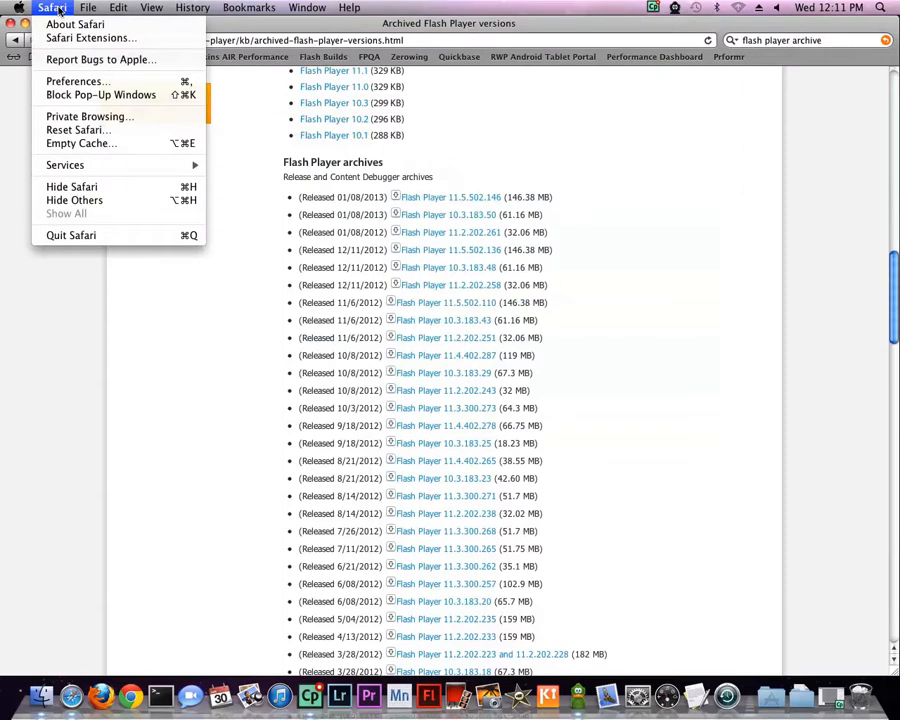
pyautogui.click(124, 236)
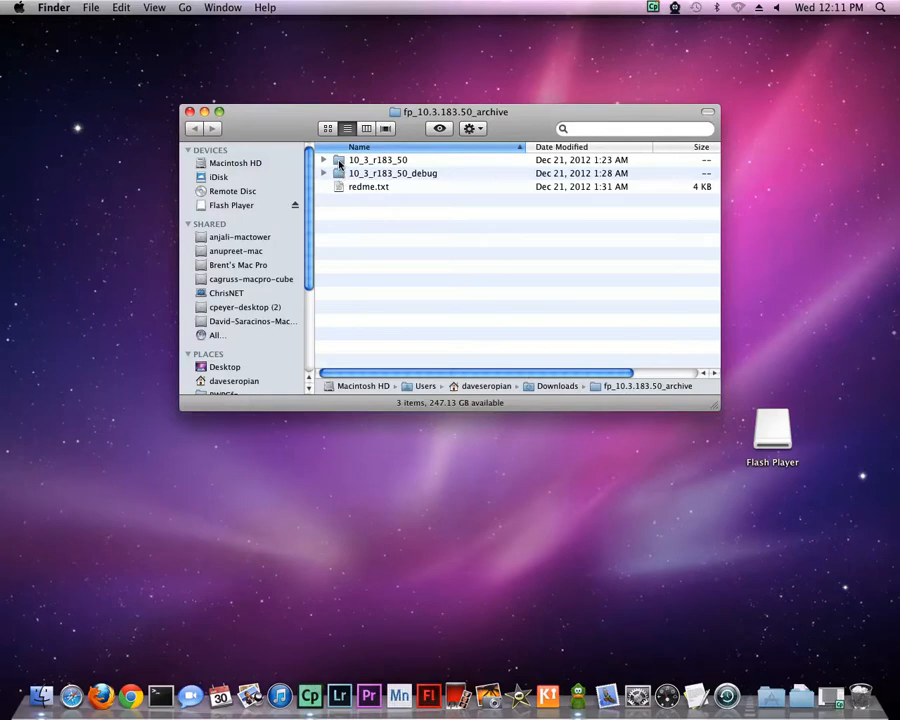
# Step: Enter the 10_3_r183_50 folder and mount flashplayer_10_3r183_50_mac_intel.dmg
pyautogui.doubleClick(340, 160)
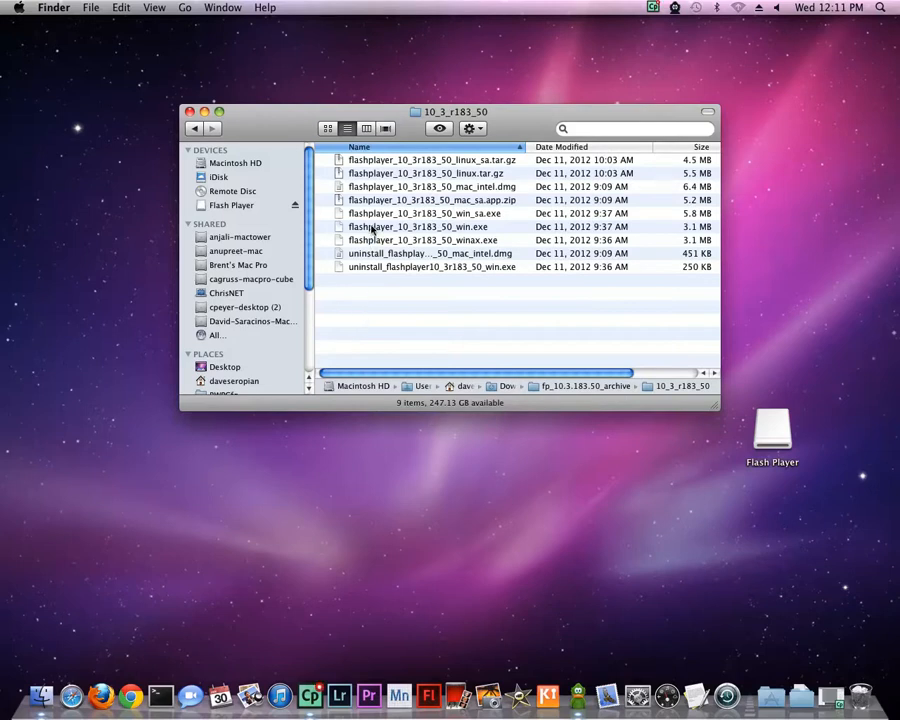
pyautogui.click(372, 188)
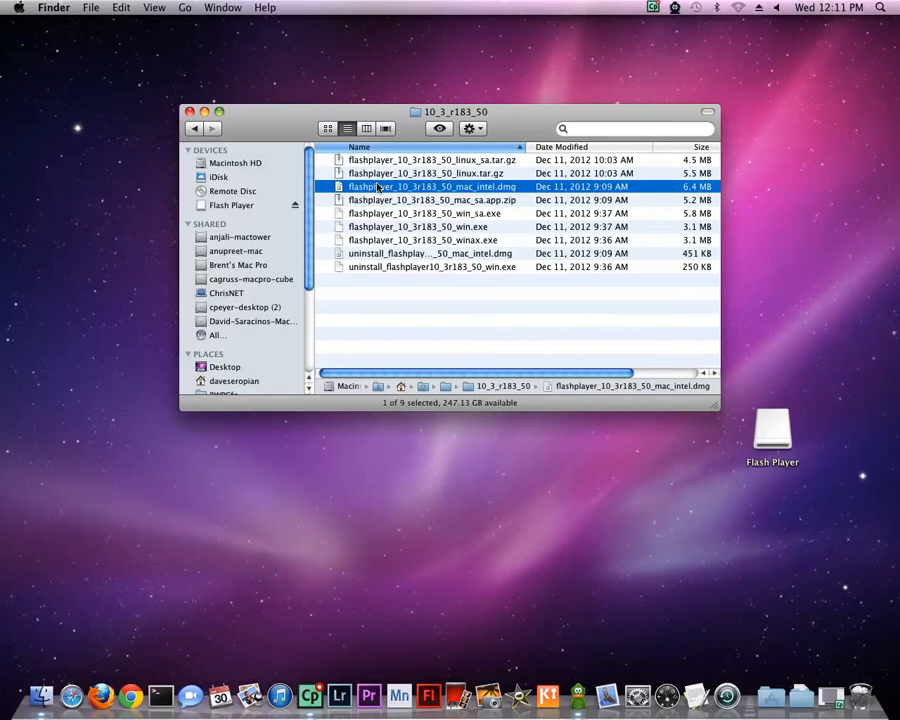
pyautogui.doubleClick(378, 187)
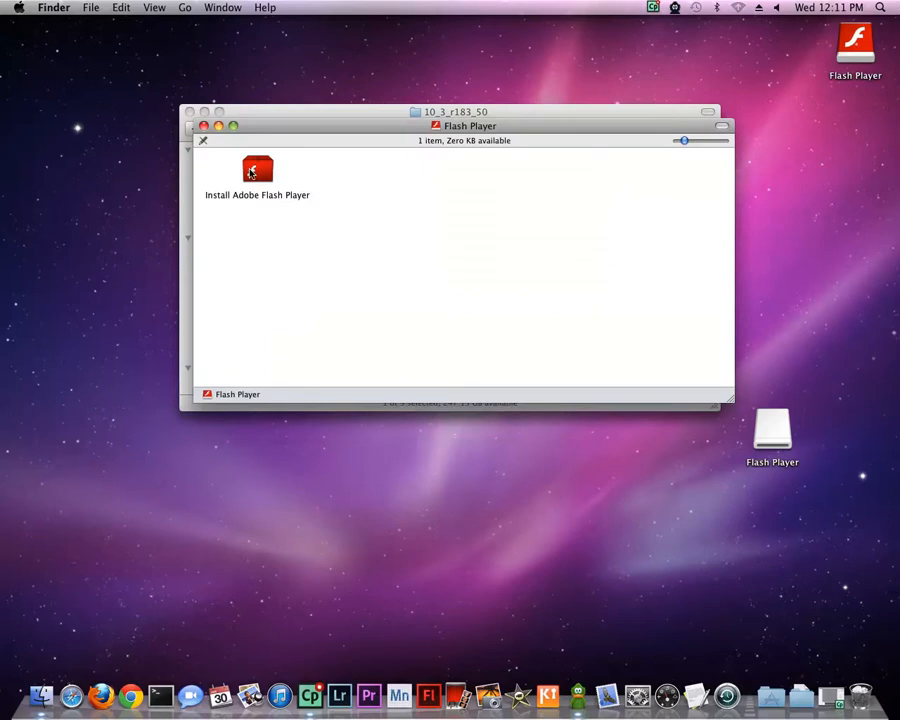
# Step: Run Install Adobe Flash Player, accept the license and authorise installation of 10.3 with the password
pyautogui.doubleClick(251, 173)
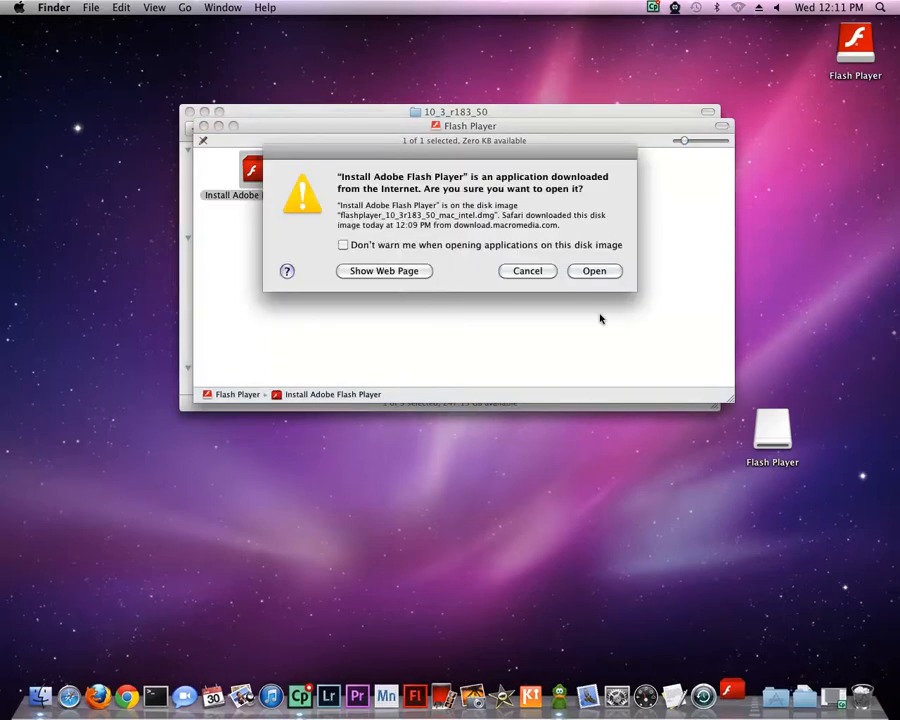
pyautogui.click(594, 270)
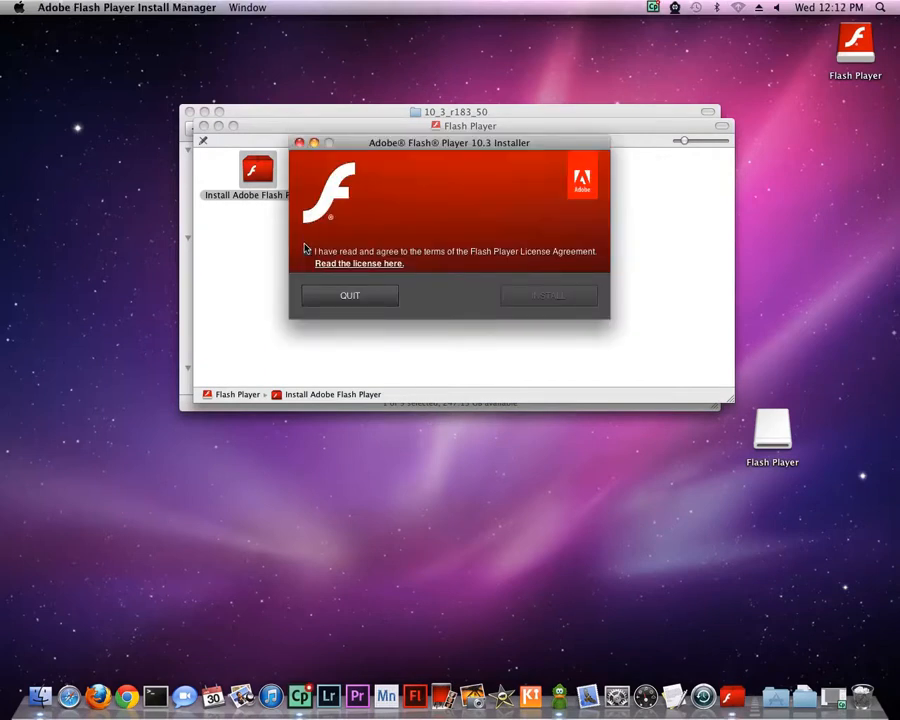
pyautogui.click(307, 252)
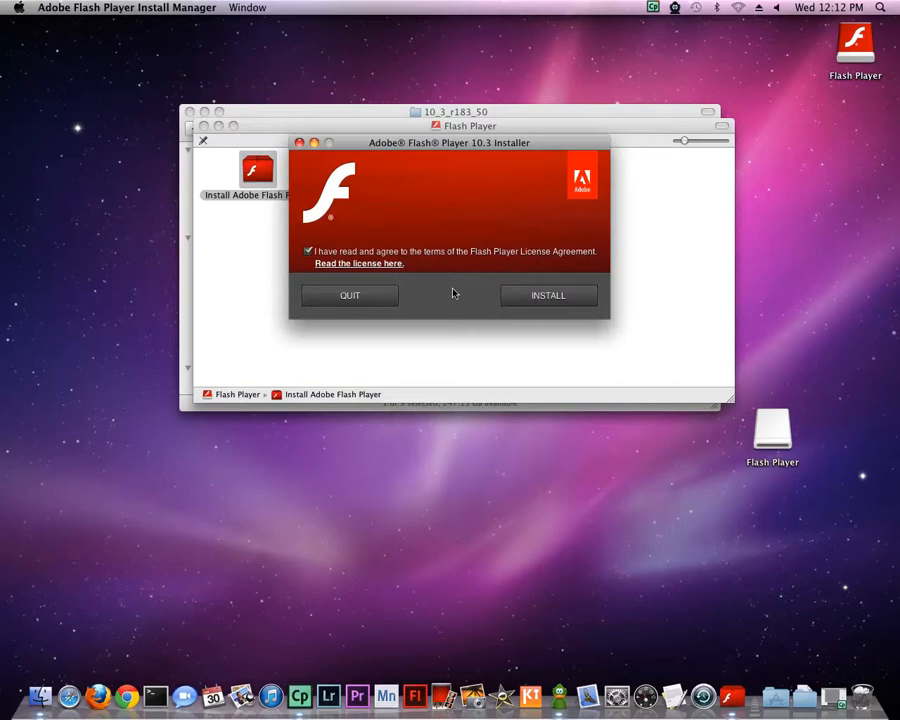
pyautogui.click(548, 295)
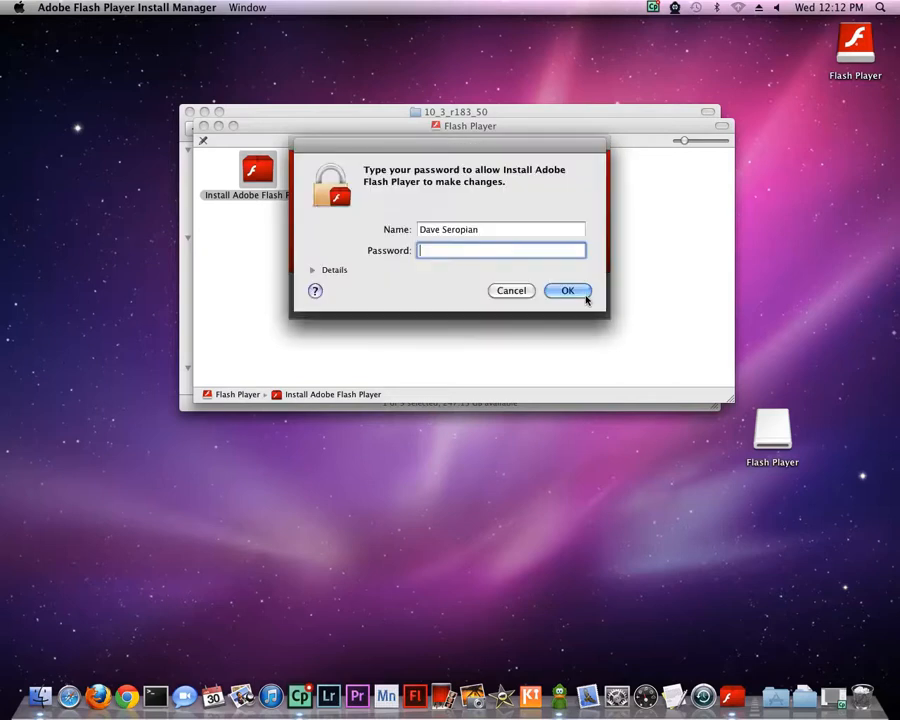
pyautogui.write('••••••••')
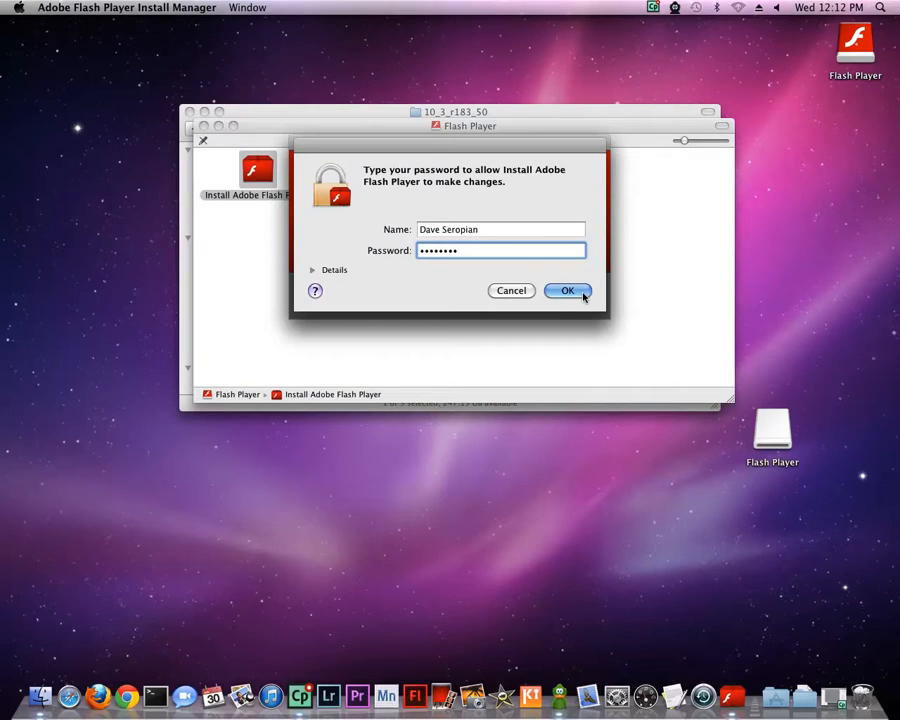
pyautogui.click(568, 290)
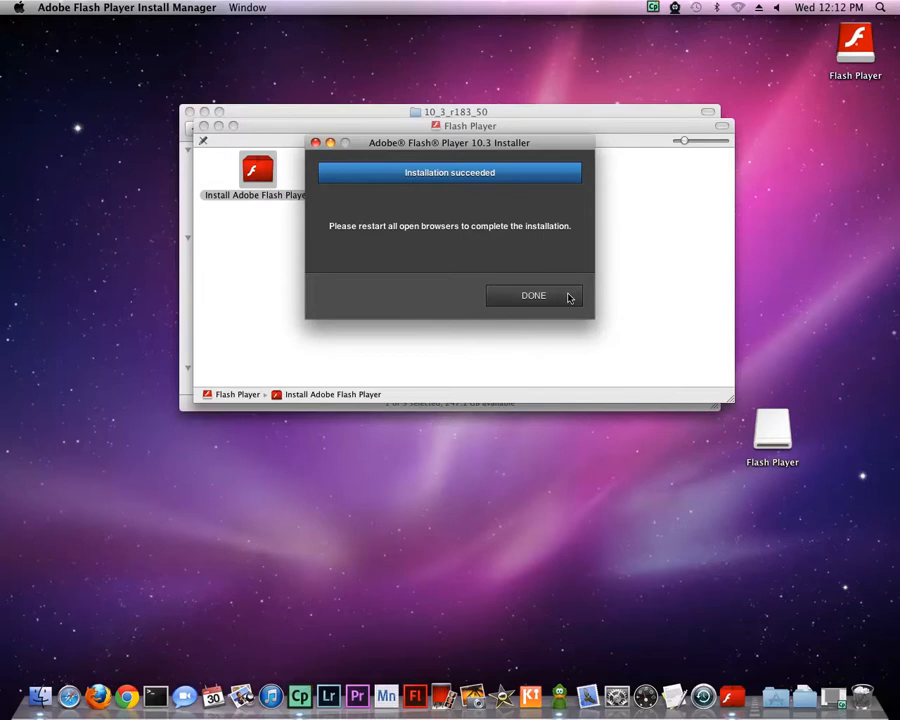
# Step: Dismiss the success message and close the Flash Player and 10_3_r183_50 Finder windows
pyautogui.click(569, 296)
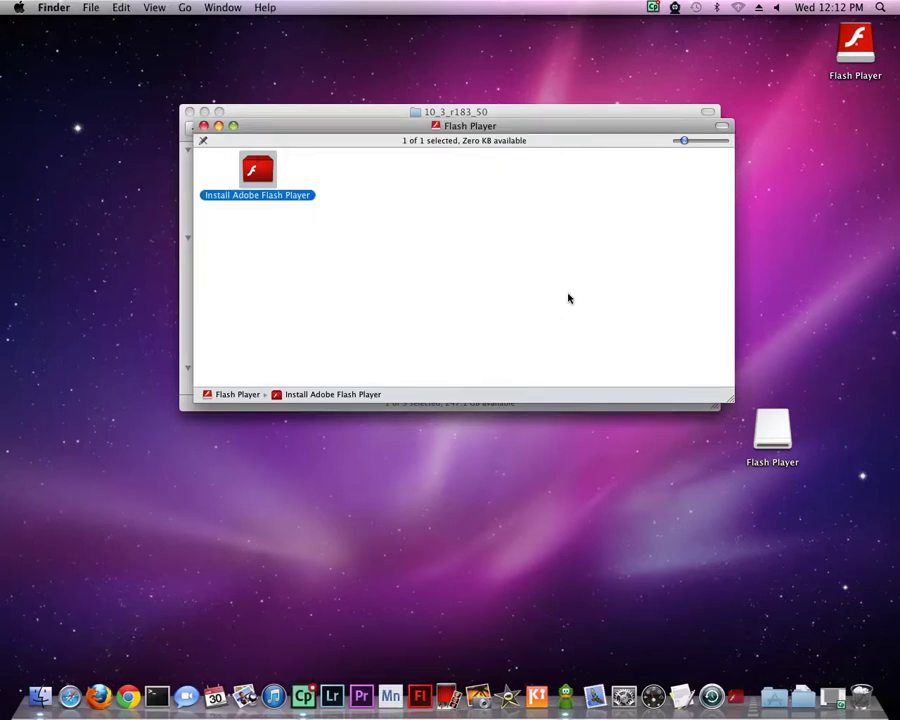
pyautogui.click(203, 126)
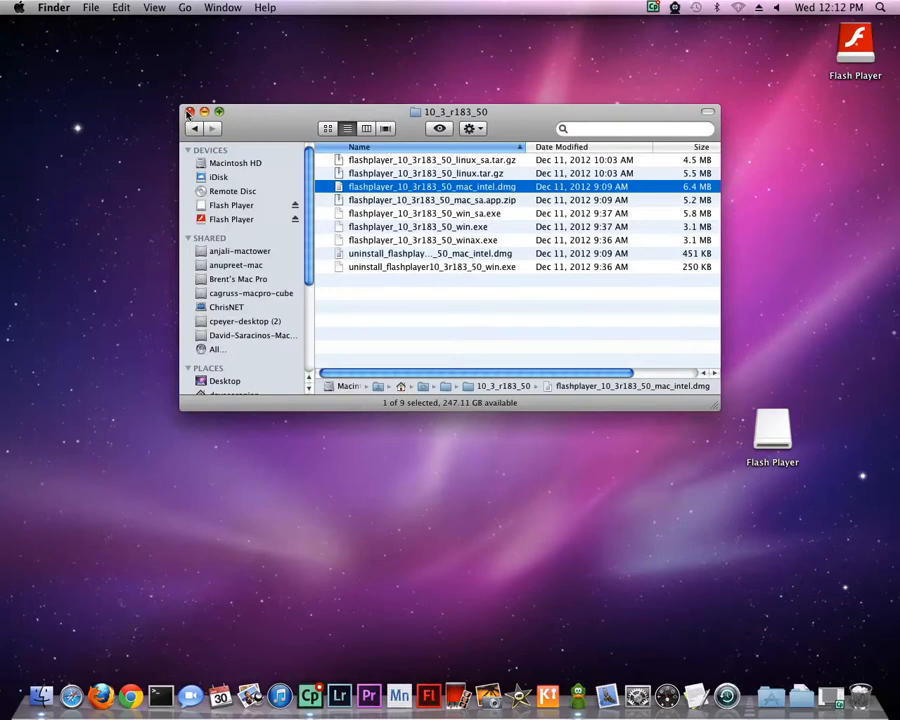
pyautogui.click(189, 112)
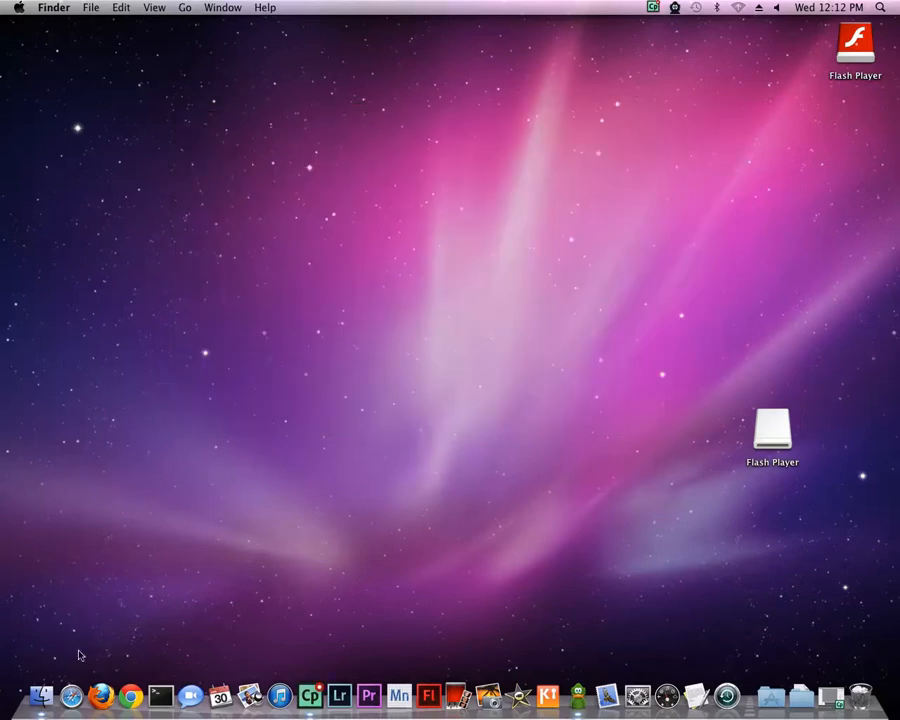
# Step: Search "find flash player version" in Safari and land on Adobe's Find version page
pyautogui.click(71, 695)
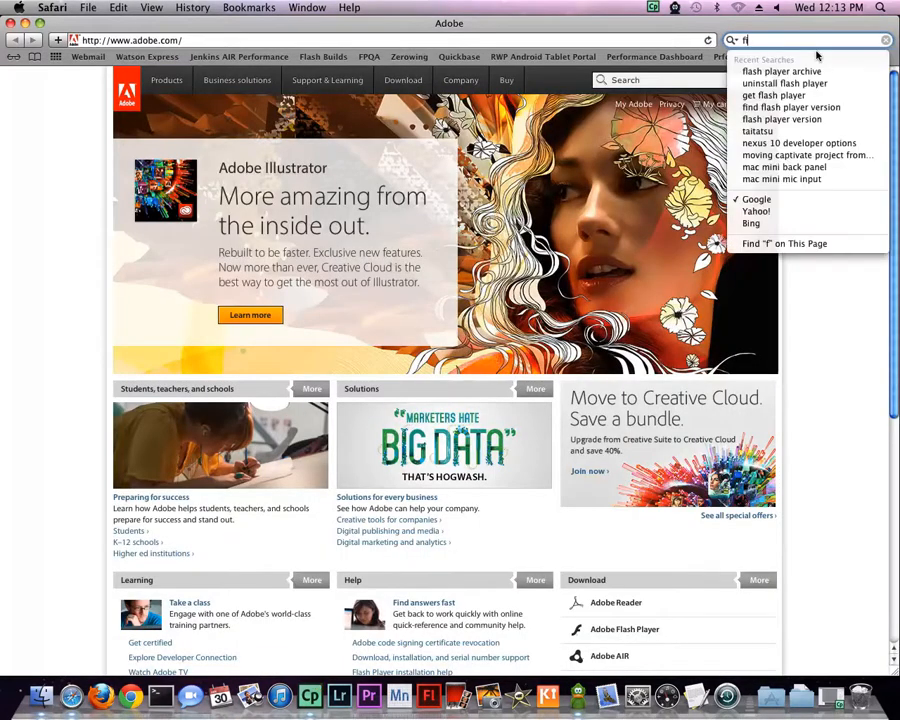
pyautogui.write('find flash player version')
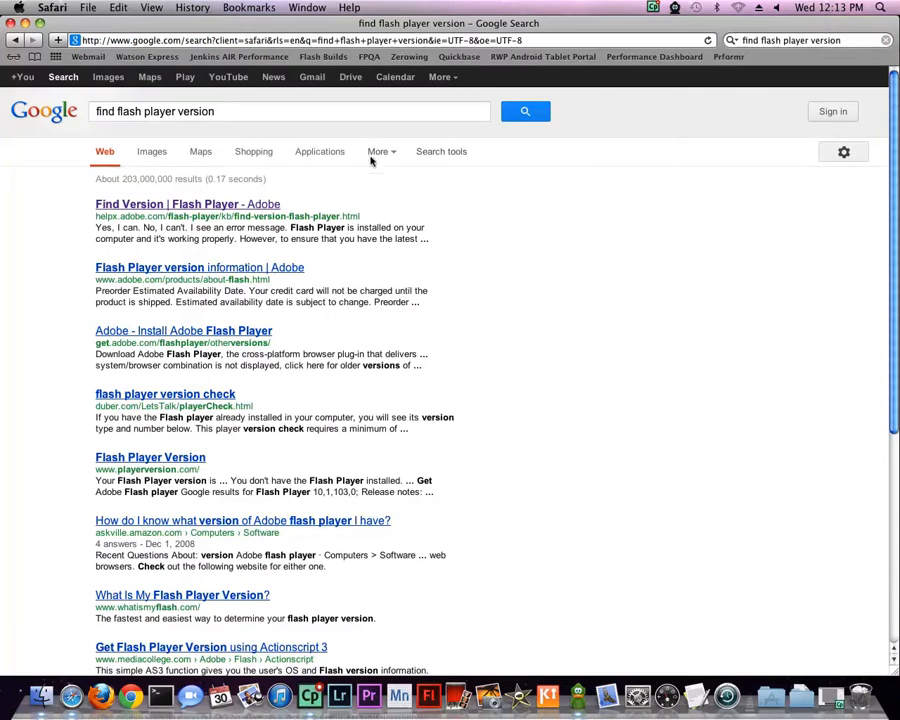
pyautogui.click(255, 204)
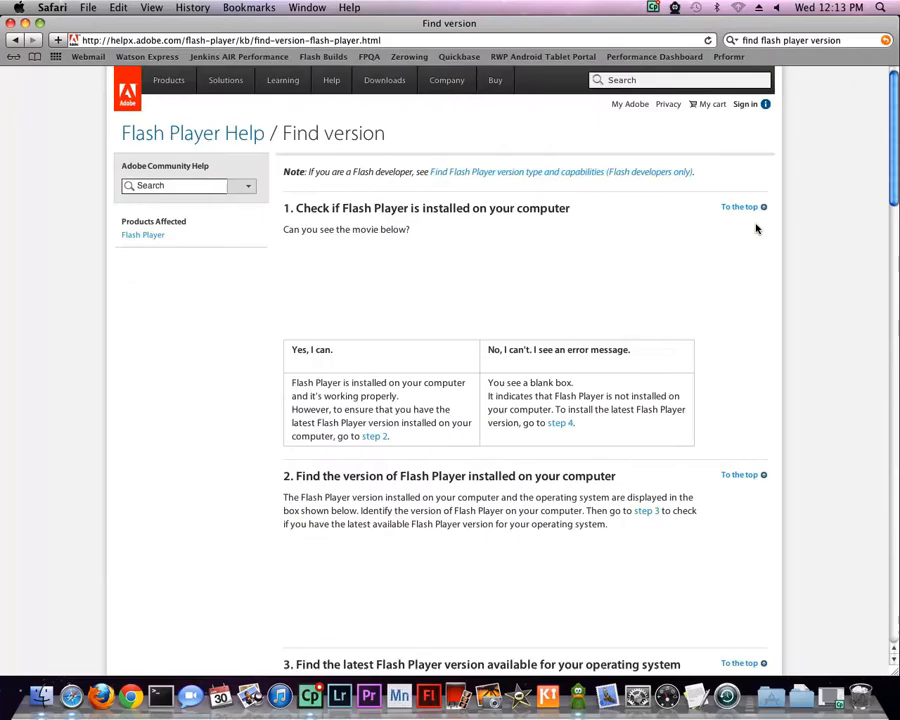